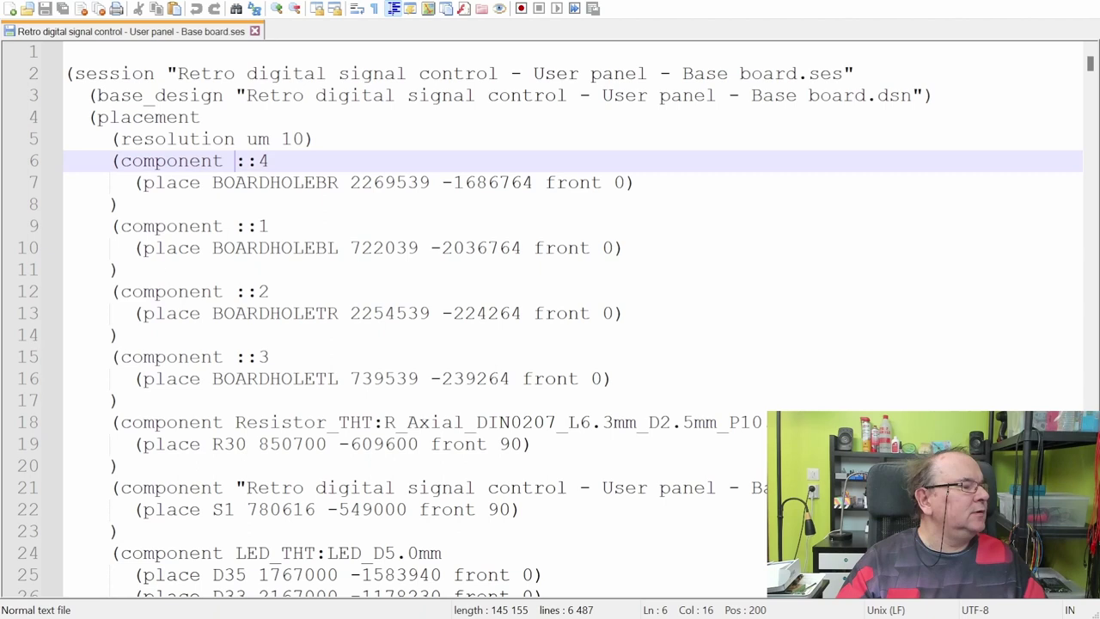
- Select the ::4 board-hole name, the line 18 resistor footprint name, and the ::3 name
{"action": "left_click_drag", "start_coordinate": [235, 161], "coordinate": [269, 160]}
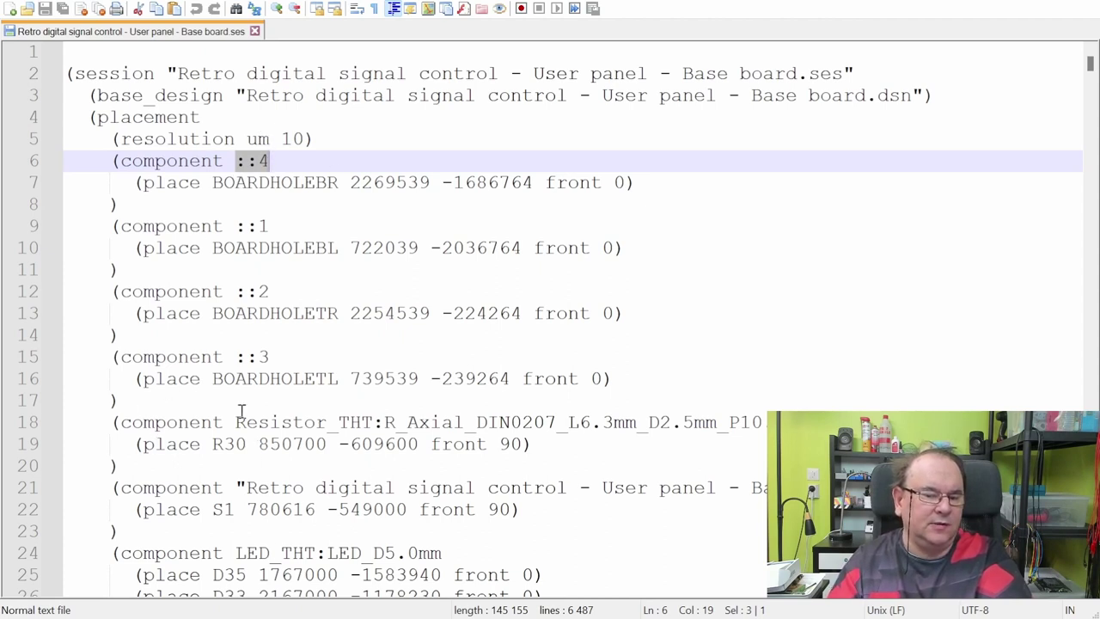
{"action": "left_click_drag", "start_coordinate": [236, 422], "coordinate": [638, 422]}
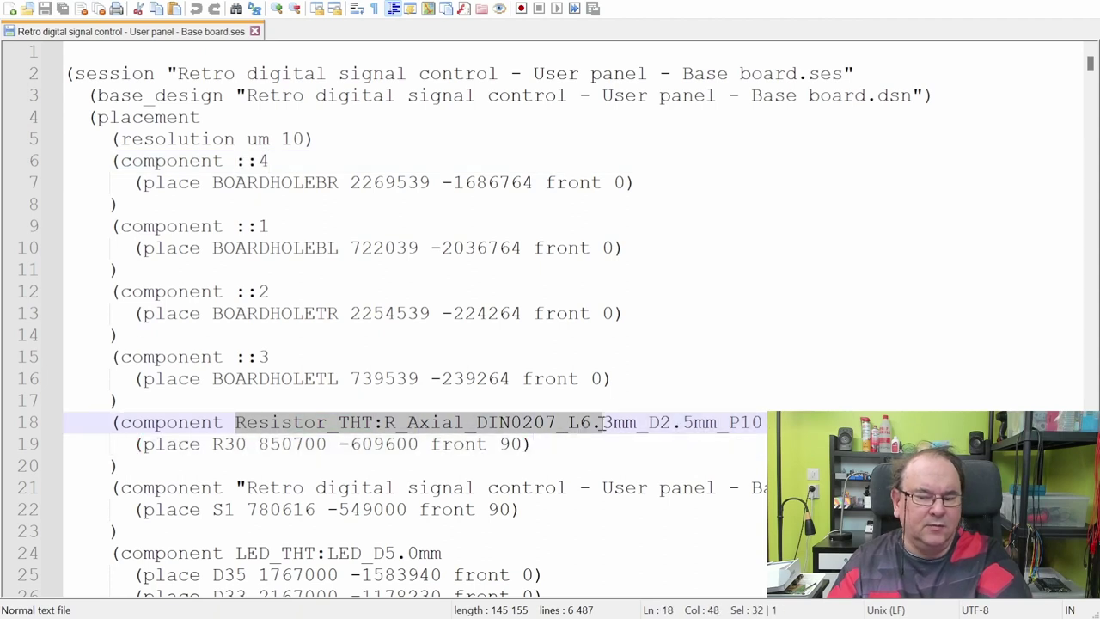
{"action": "left_click", "coordinate": [471, 378]}
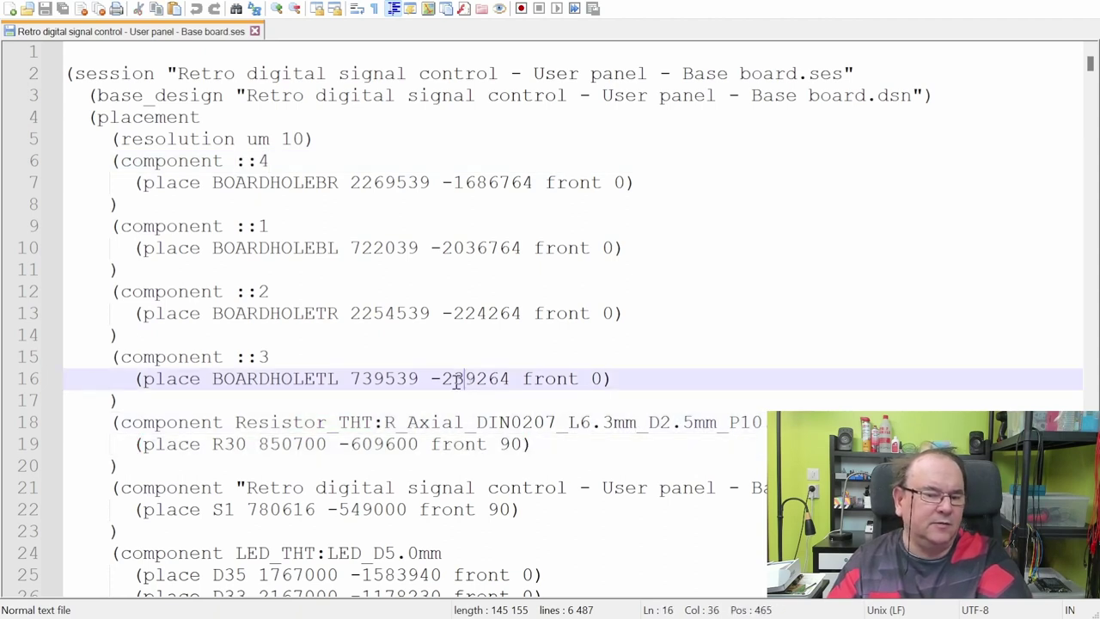
{"action": "left_click", "coordinate": [308, 395]}
{"action": "left_click_drag", "start_coordinate": [238, 356], "coordinate": [273, 357]}
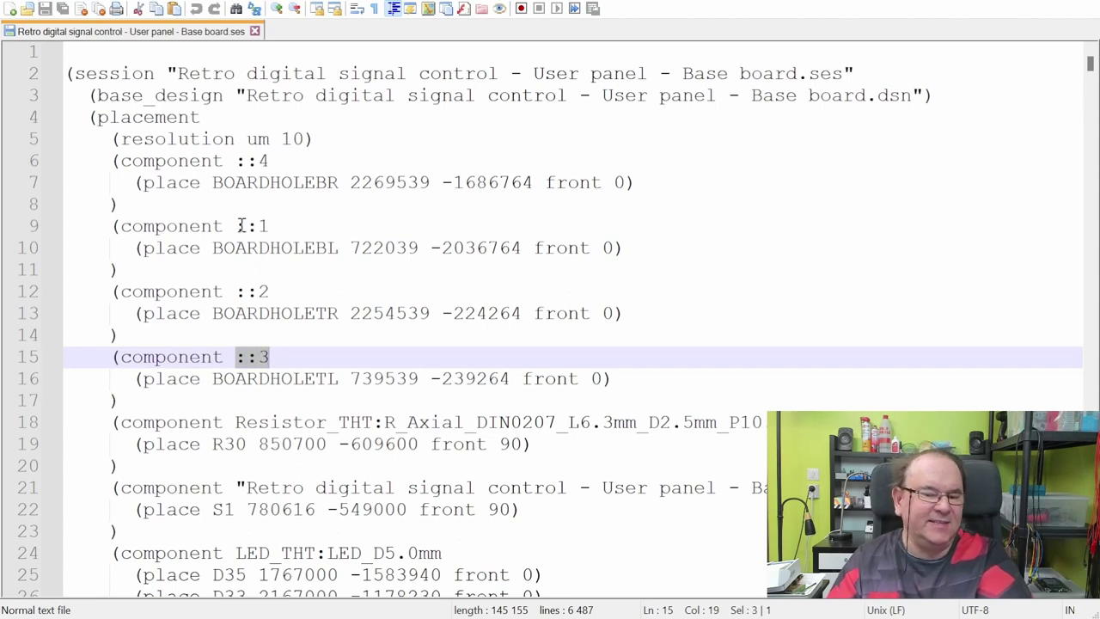
- Select the ::1, ::2, ::3 and ::4 component names in turn
{"action": "left_click_drag", "start_coordinate": [238, 226], "coordinate": [279, 226]}
{"action": "left_click_drag", "start_coordinate": [237, 292], "coordinate": [287, 294]}
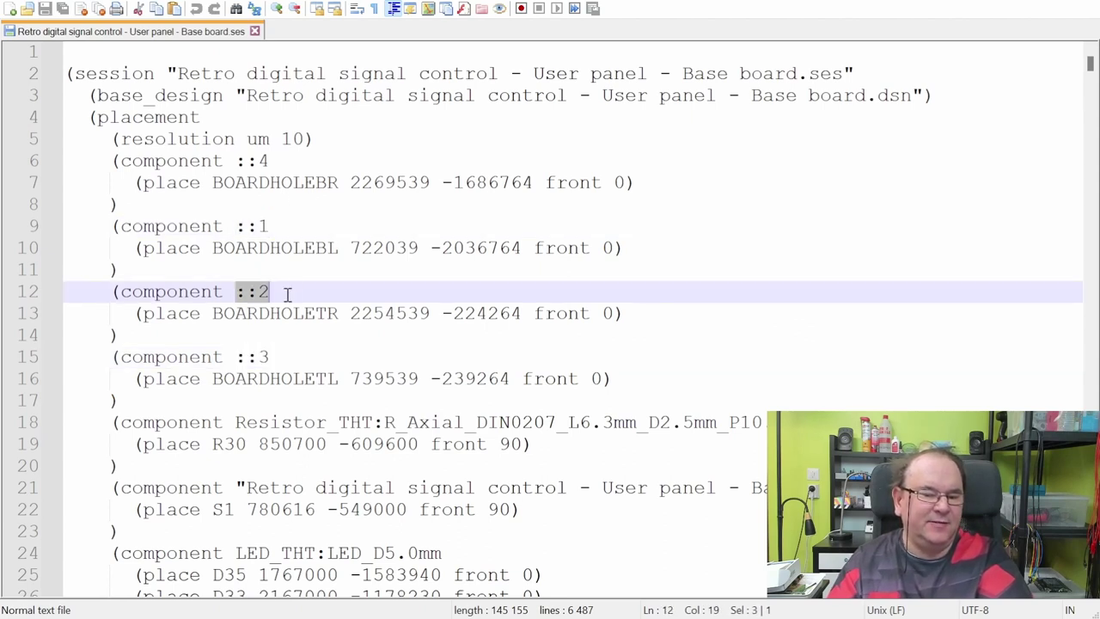
{"action": "left_click_drag", "start_coordinate": [237, 357], "coordinate": [278, 356]}
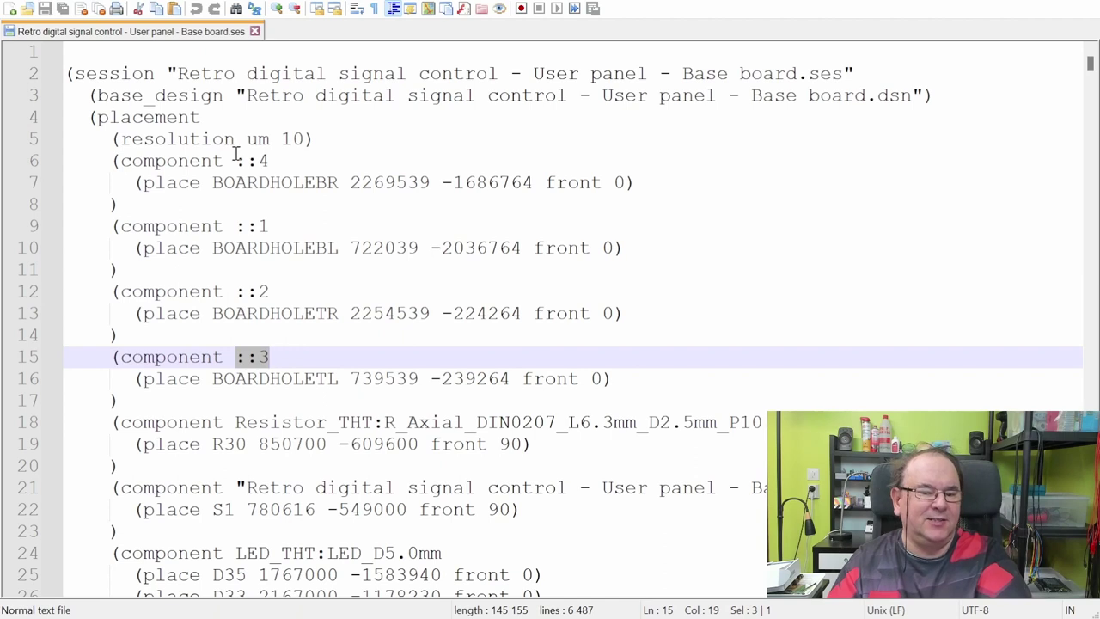
{"action": "left_click_drag", "start_coordinate": [236, 160], "coordinate": [271, 161]}
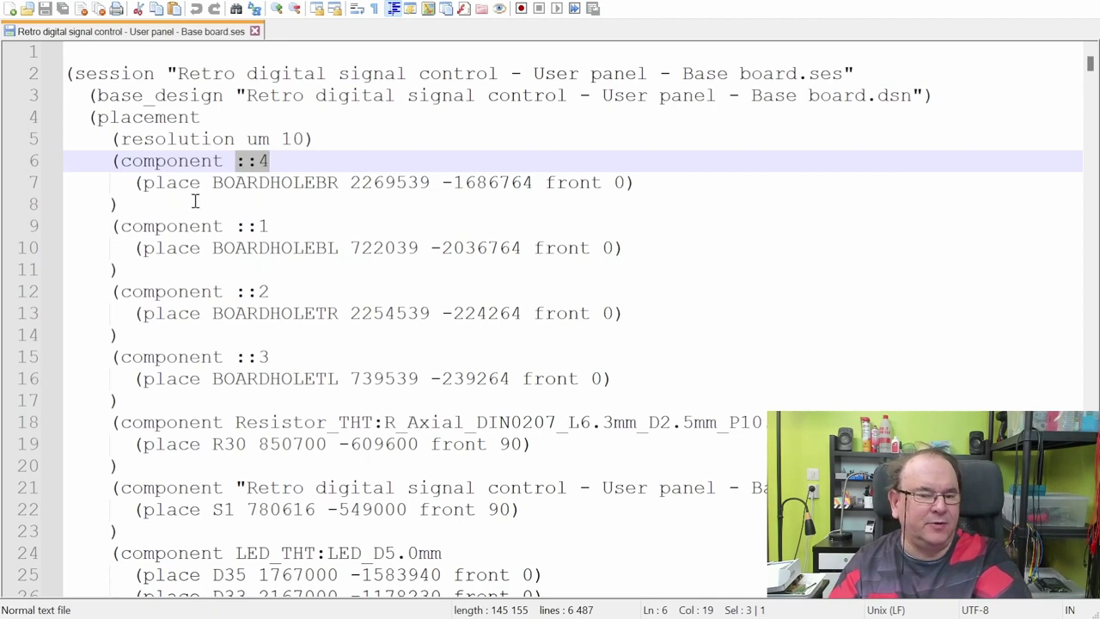
{"action": "mouse_move", "coordinate": [66, 163]}
{"action": "left_mouse_down"}
{"action": "mouse_move", "coordinate": [514, 326]}
{"action": "mouse_move", "coordinate": [537, 396]}
{"action": "left_mouse_up"}
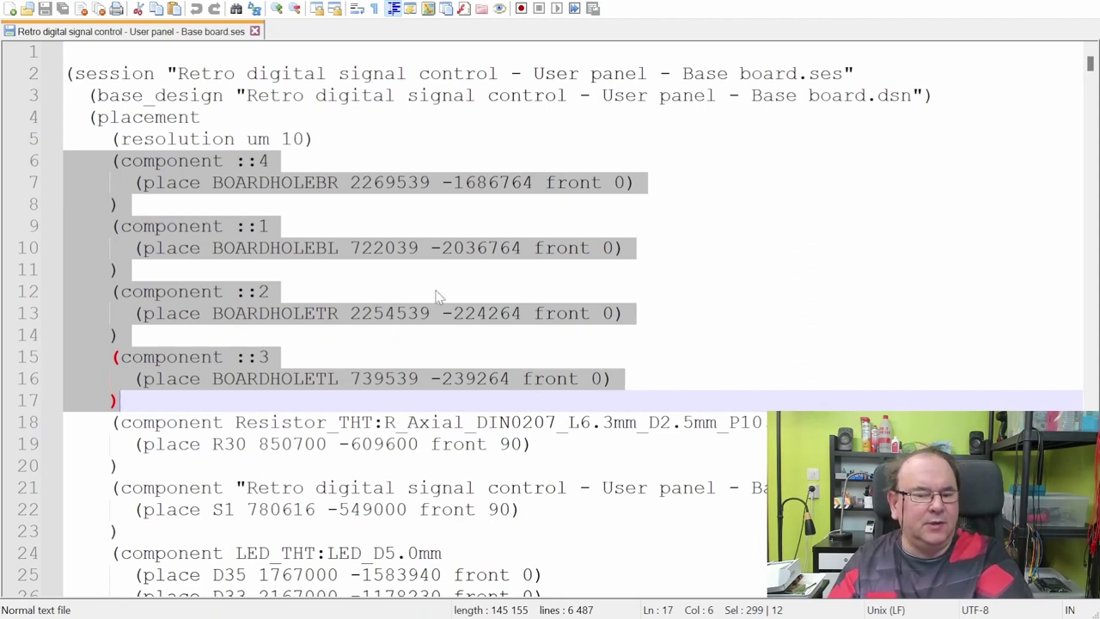
{"action": "left_click", "coordinate": [400, 210]}
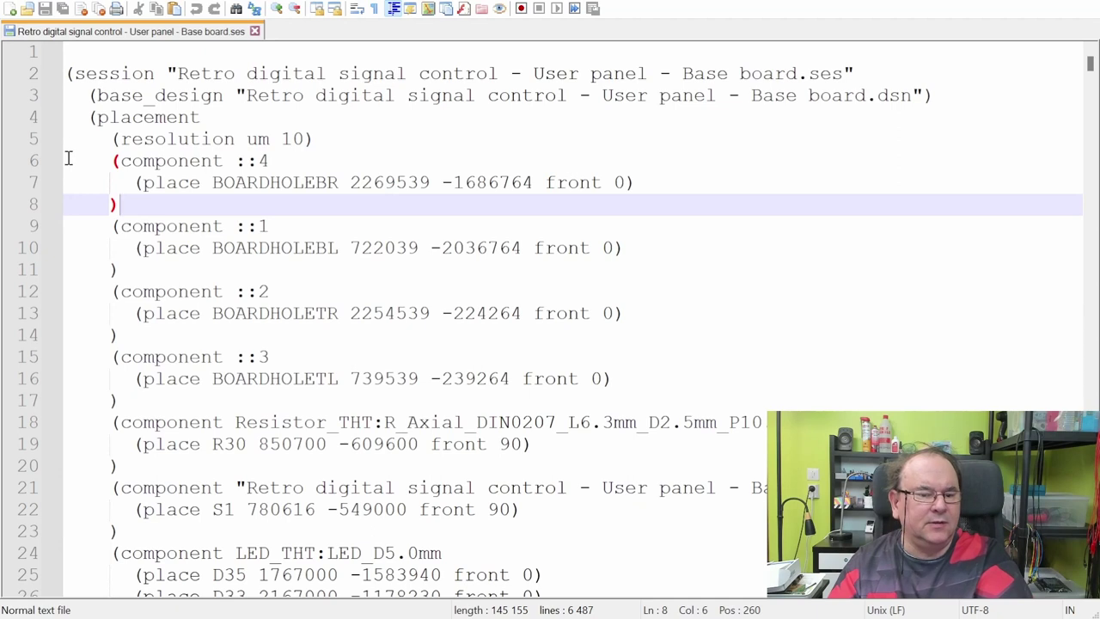
{"action": "left_click_drag", "start_coordinate": [68, 160], "coordinate": [503, 400]}
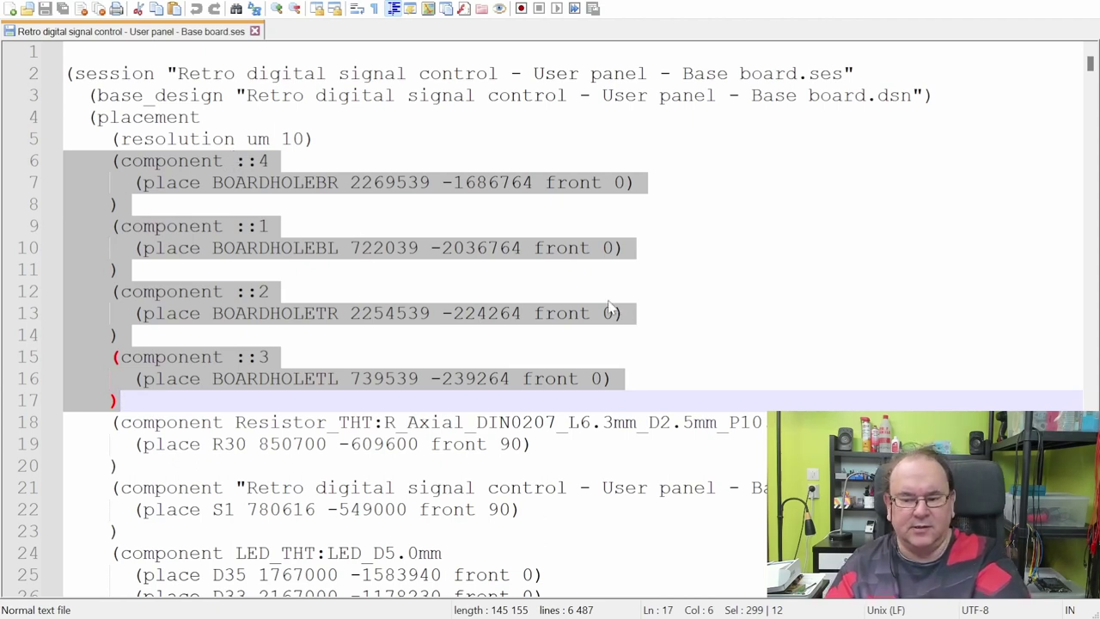
{"action": "left_click", "coordinate": [363, 144]}
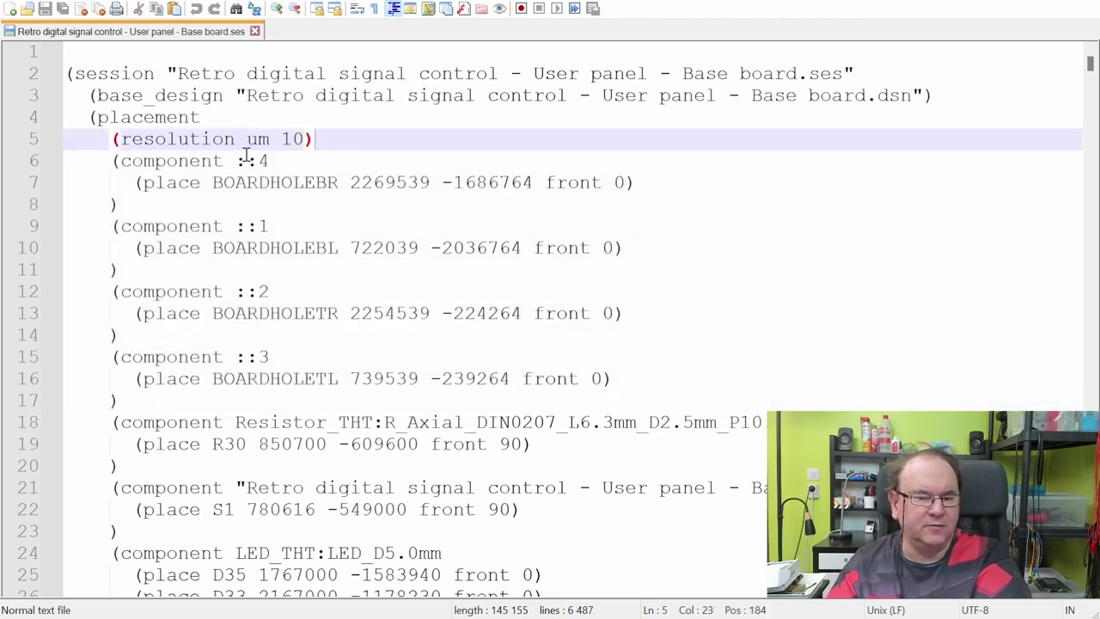
{"action": "left_click_drag", "start_coordinate": [237, 161], "coordinate": [270, 161]}
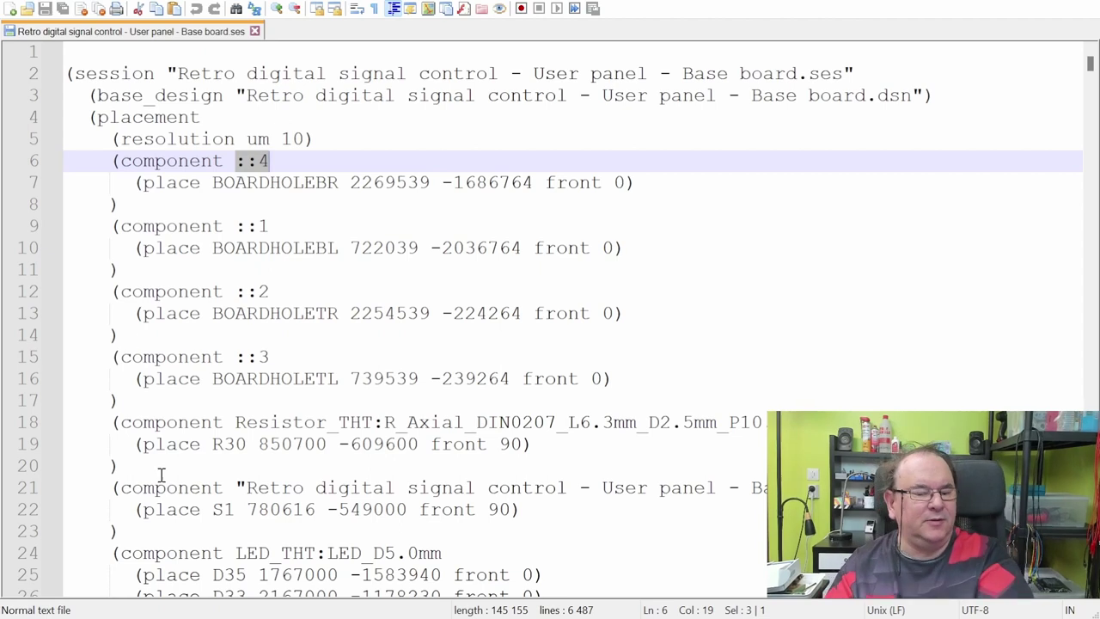
{"action": "double_click", "coordinate": [145, 422]}
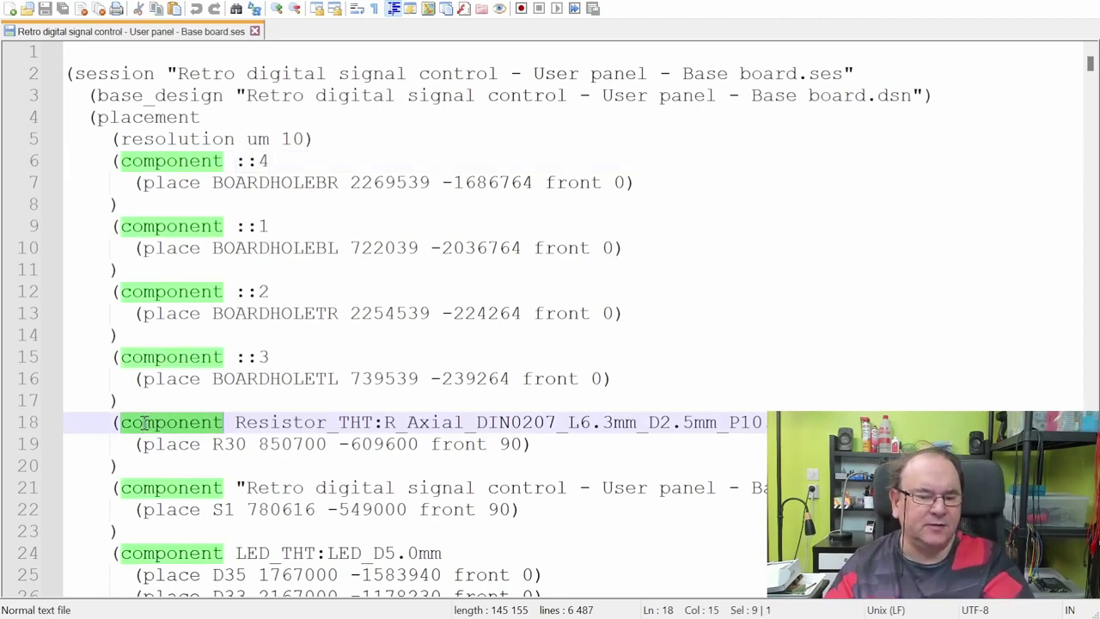
{"action": "left_click_drag", "start_coordinate": [237, 422], "coordinate": [746, 422]}
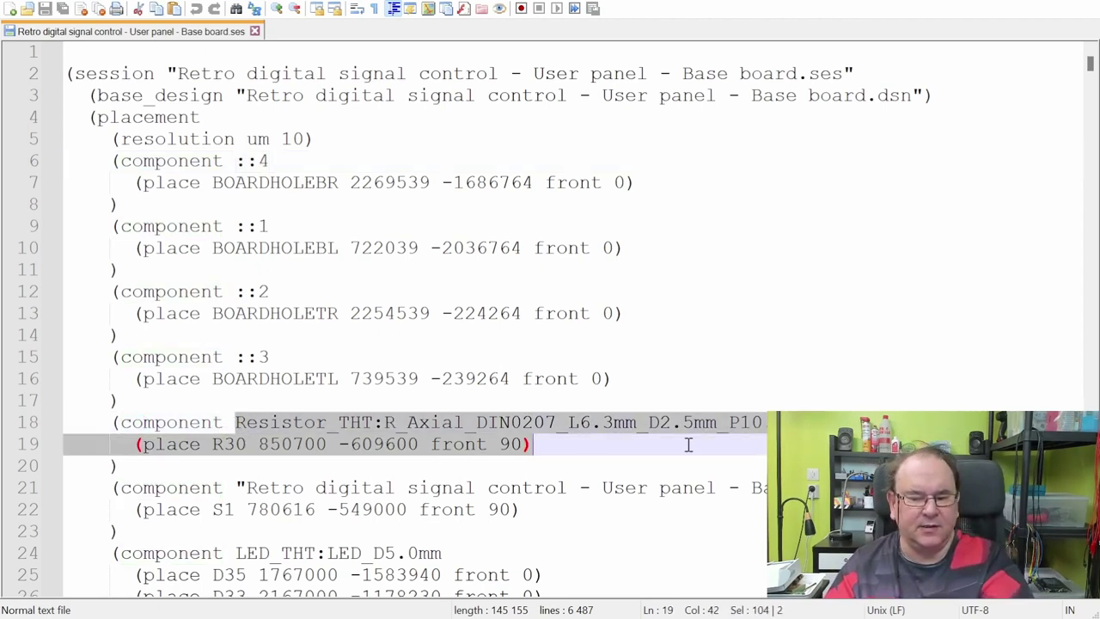
{"action": "left_click", "coordinate": [652, 381]}
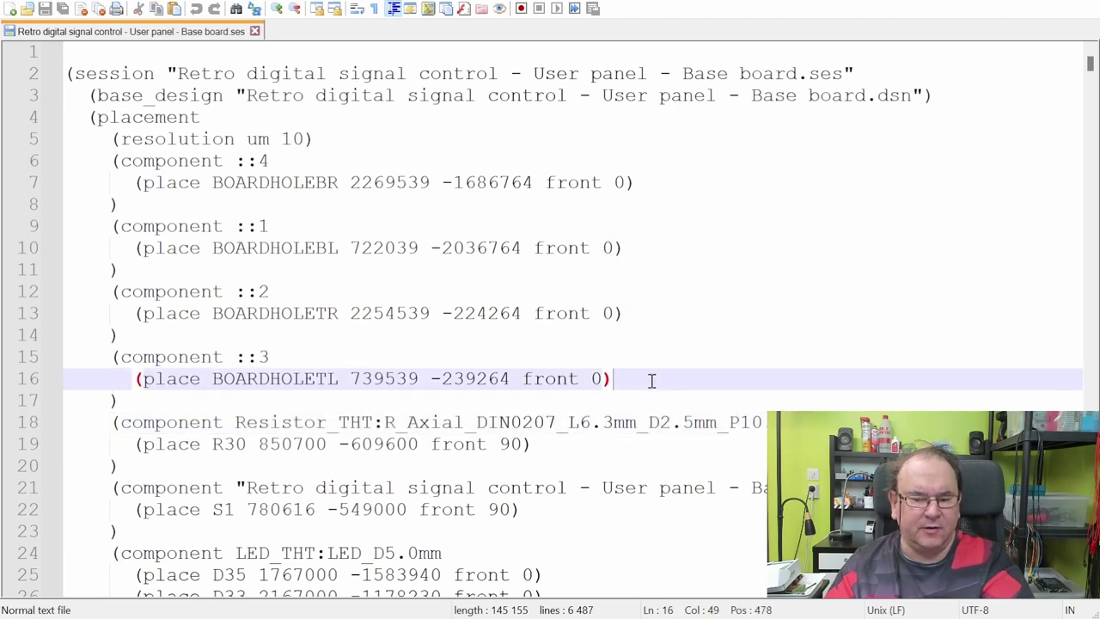